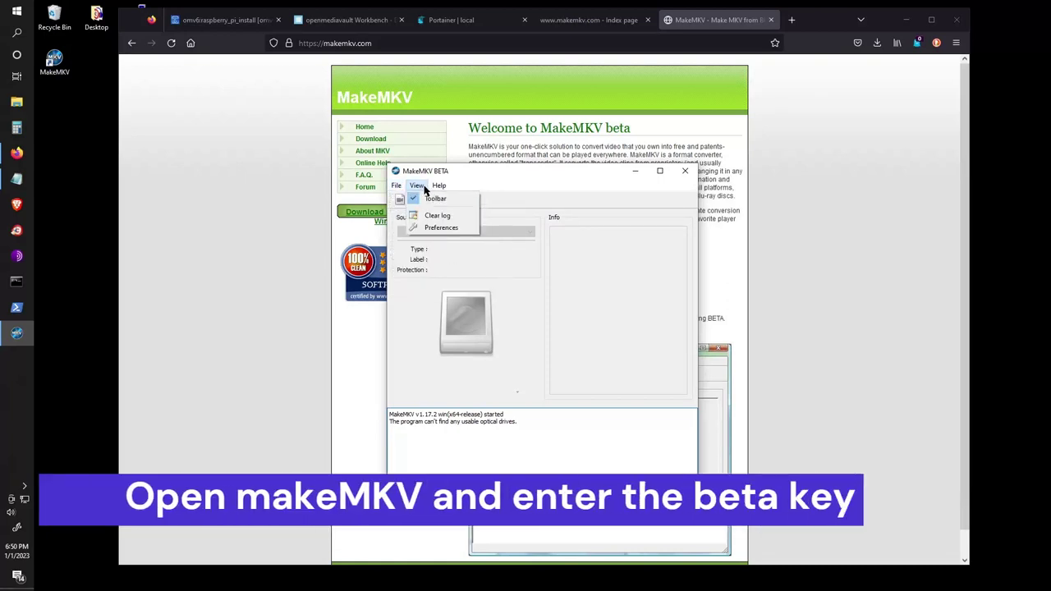
- Open MakeMKV's registration entry for the beta key
mouse_move(439, 186)
click(458, 239)
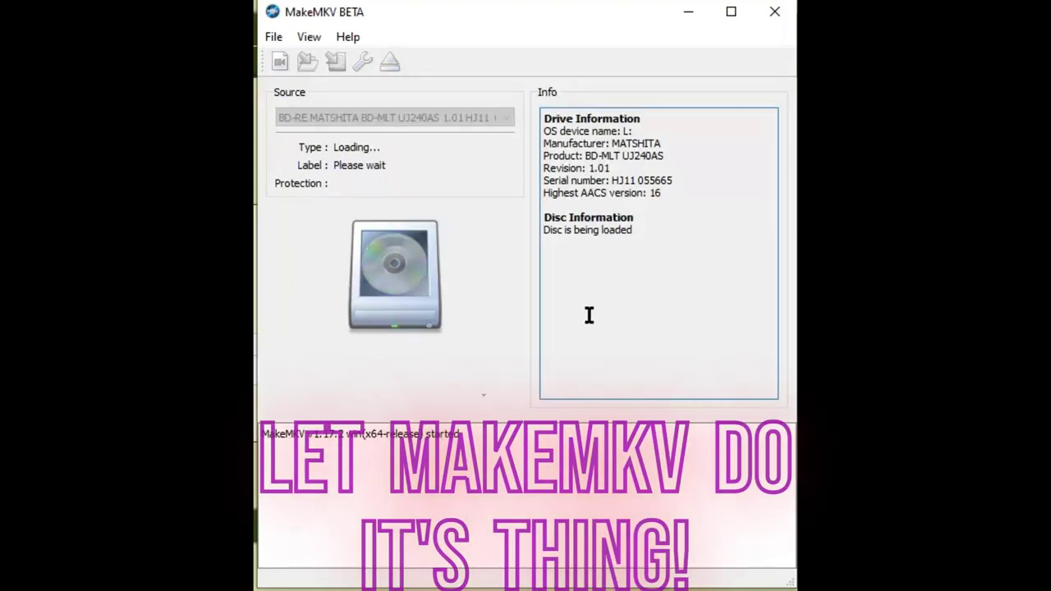
- Open the DVD in the optical drive and examine the chapter counts and sizes of its titles
click(397, 271)
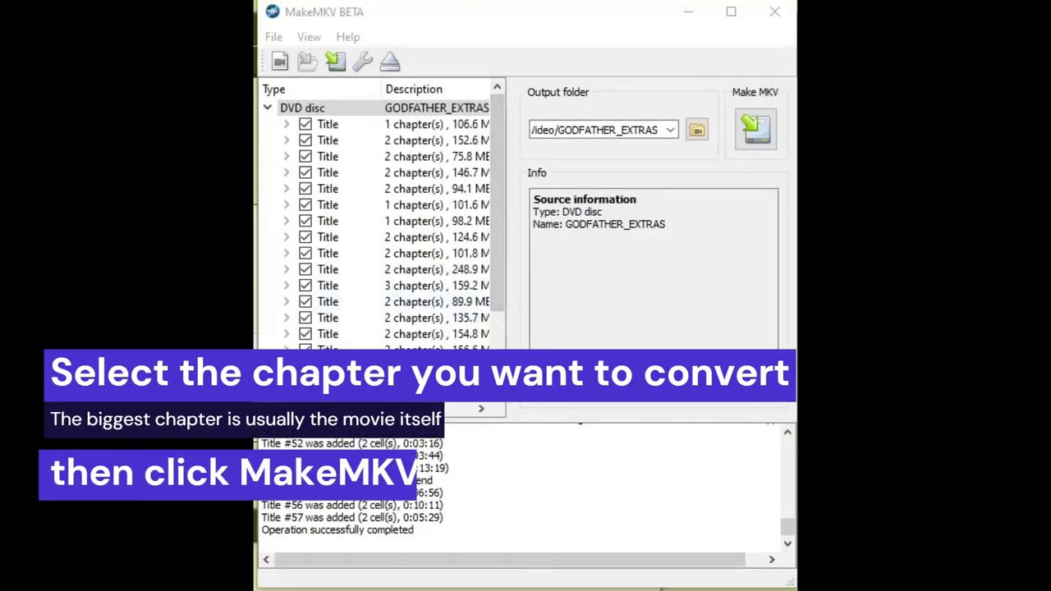
click(435, 107)
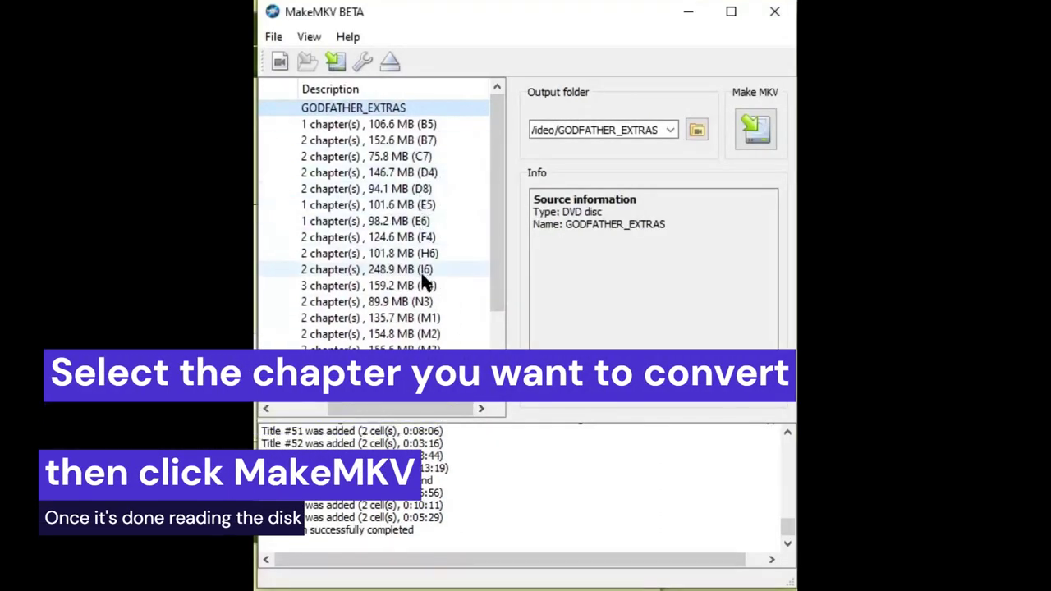
scroll(487, 279, down, 1)
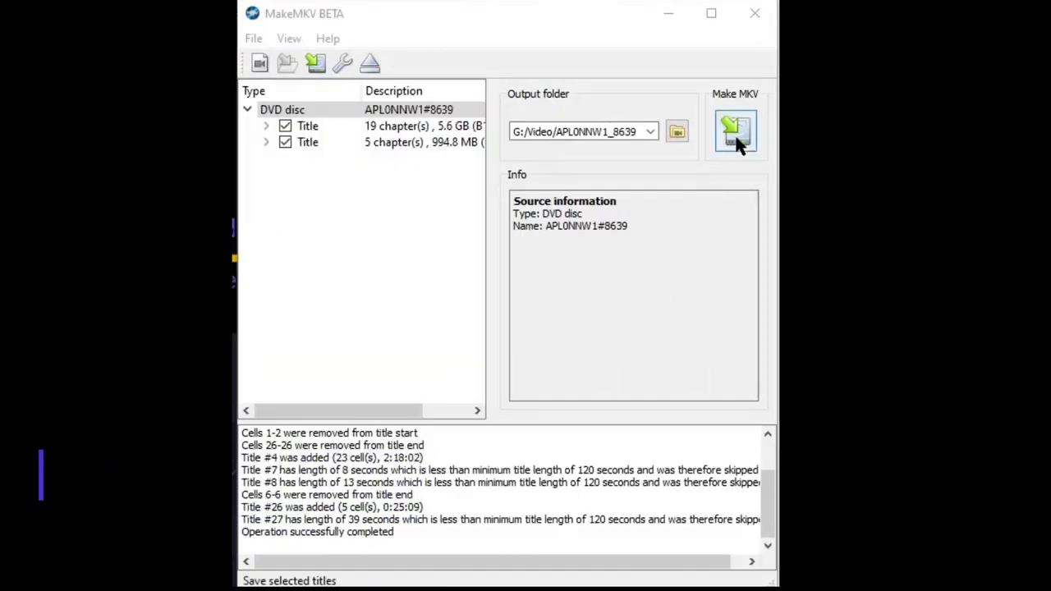
- Save both titles of disc APL0NNW1#8639 as MKV to G:/Video/APL0NNW1_8639, creating that output folder
click(736, 144)
drag(246, 204, 611, 293)
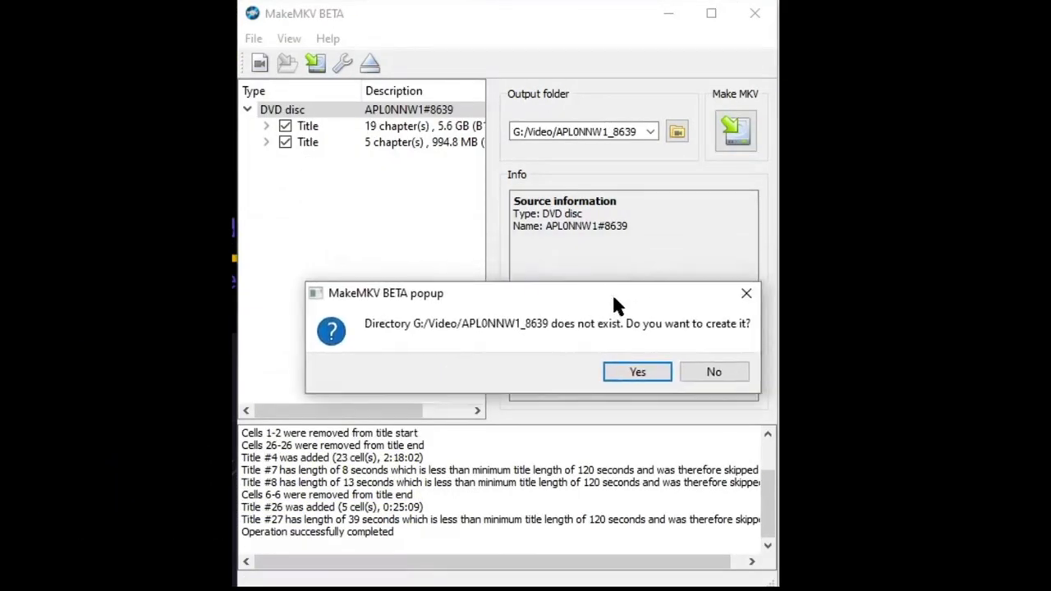
click(636, 372)
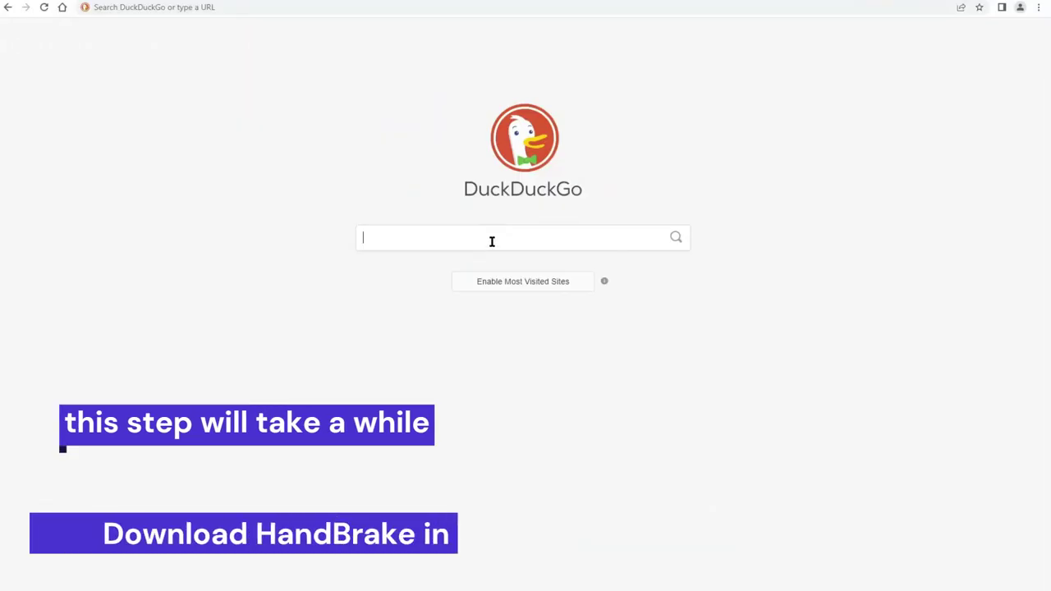
- Switch to the web browser, search for handbrake and download the HandBrake 1.5.1 Windows installer from handbrake.fr
text(handbrake)
key(Return)
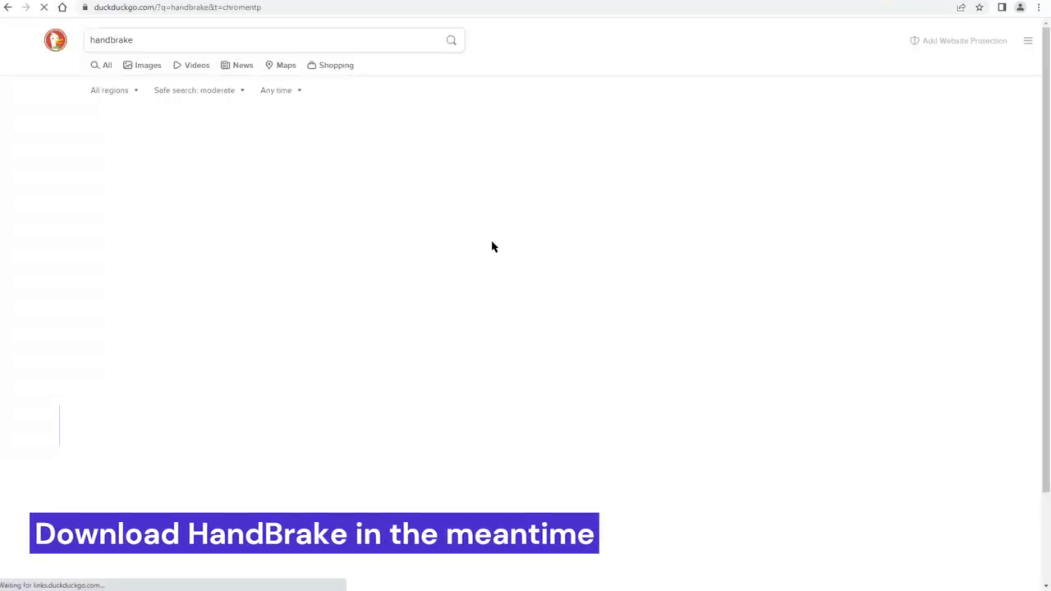
click(300, 221)
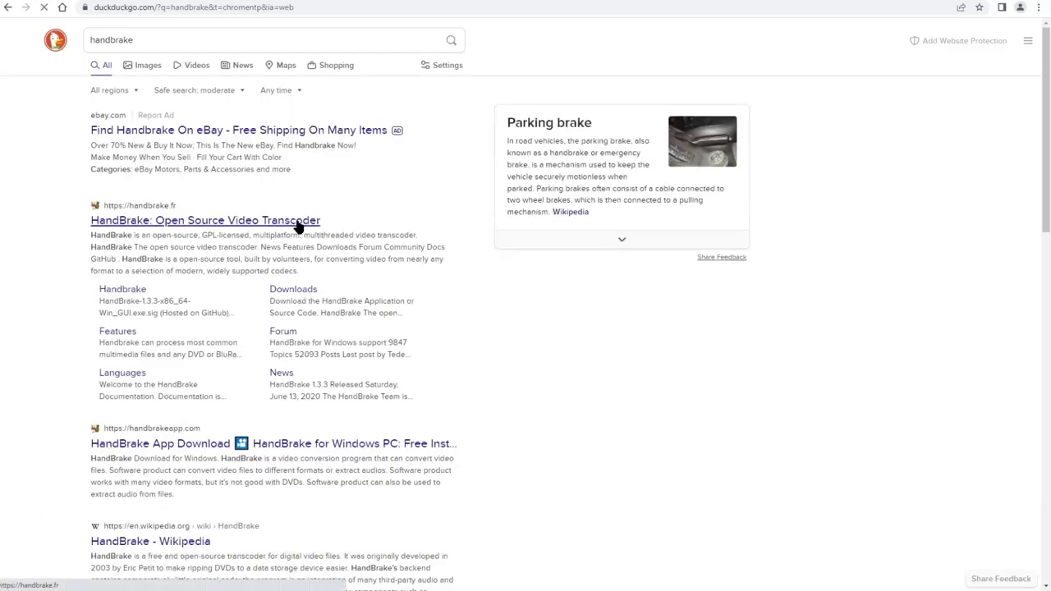
click(386, 285)
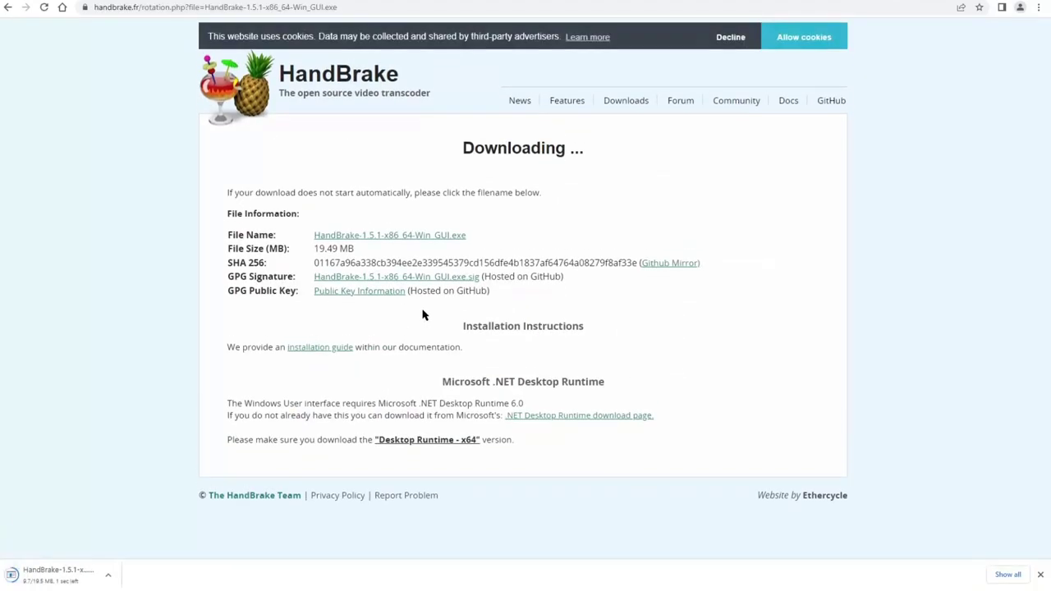
click(23, 574)
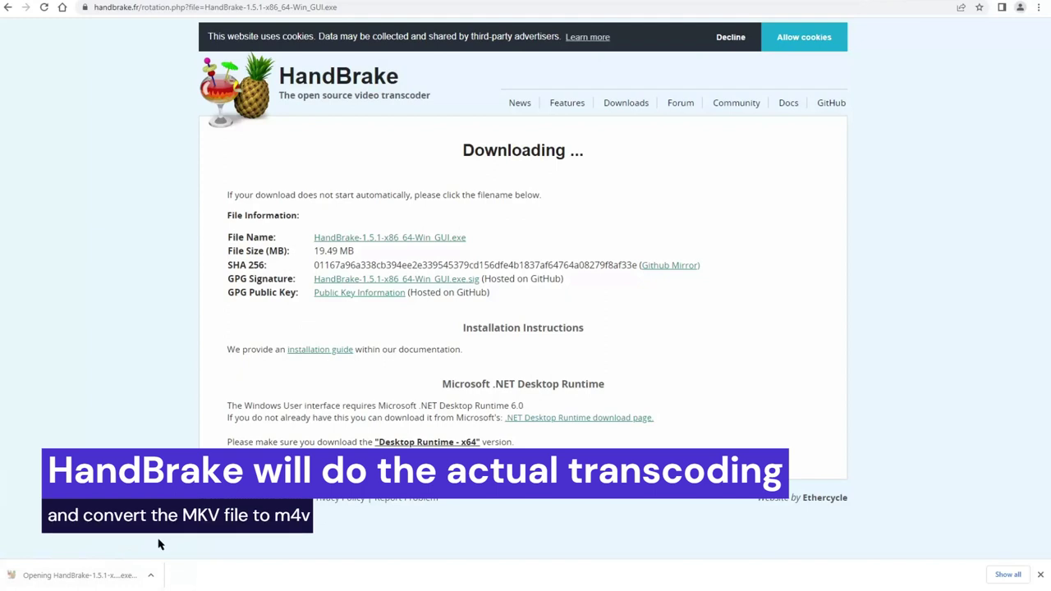
click(443, 354)
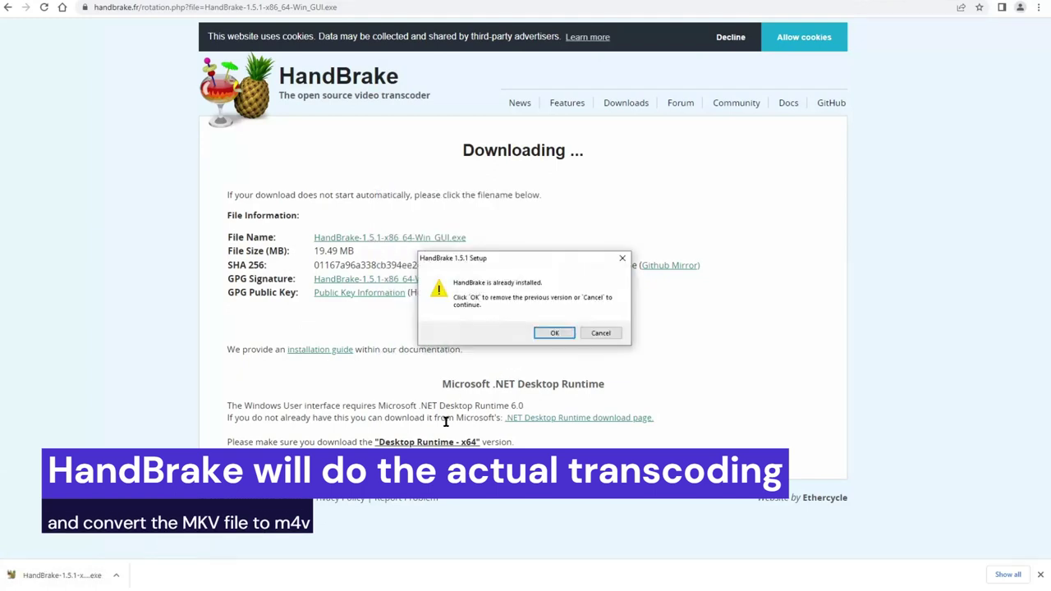
click(554, 332)
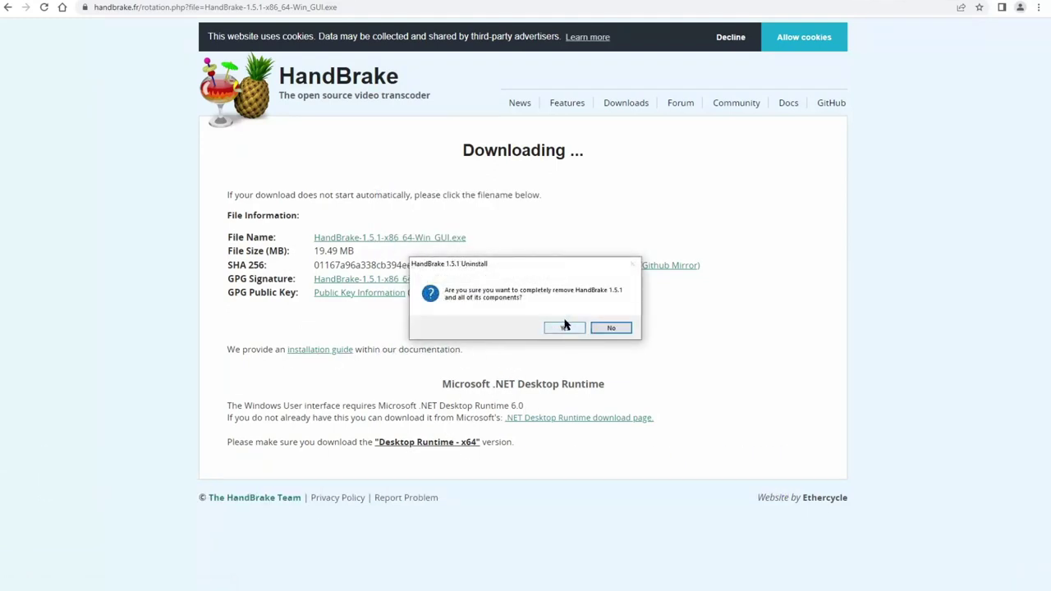
click(611, 327)
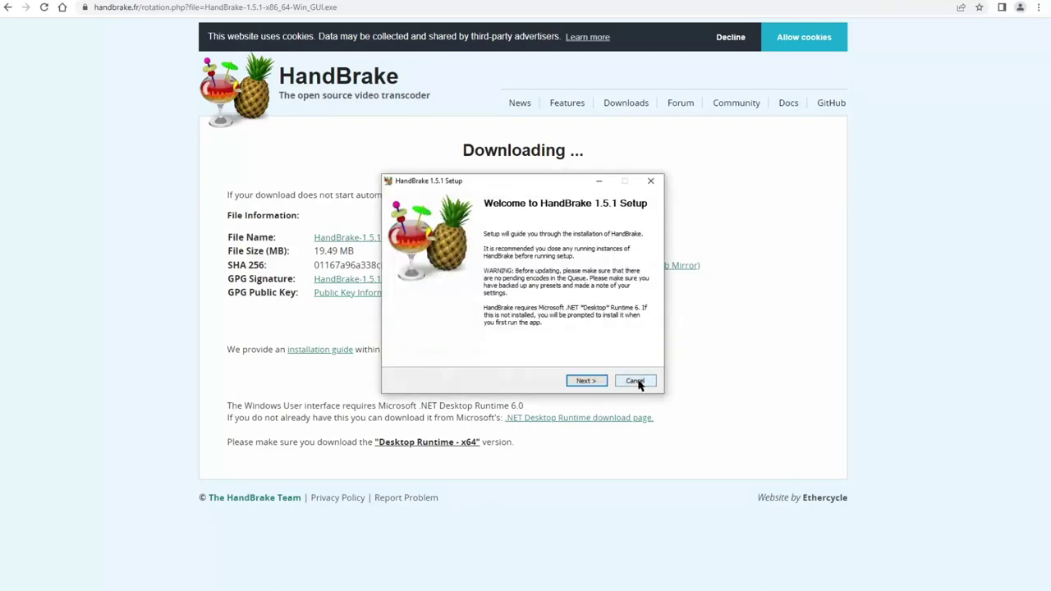
click(635, 380)
click(568, 327)
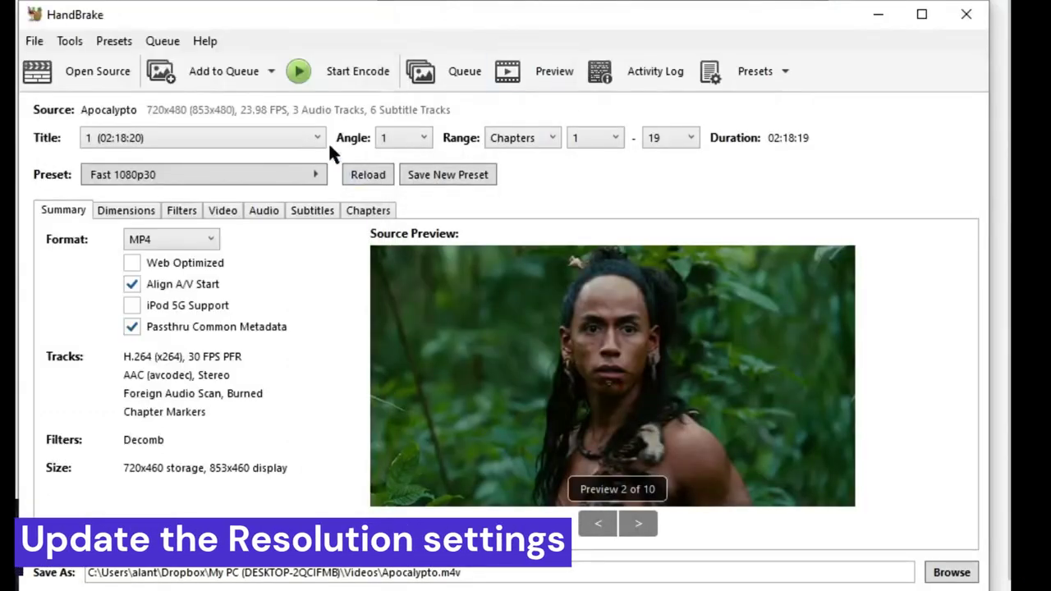
- In HandBrake, set the preset for the Apocalypto source to HQ 1080p30 Surround
click(300, 177)
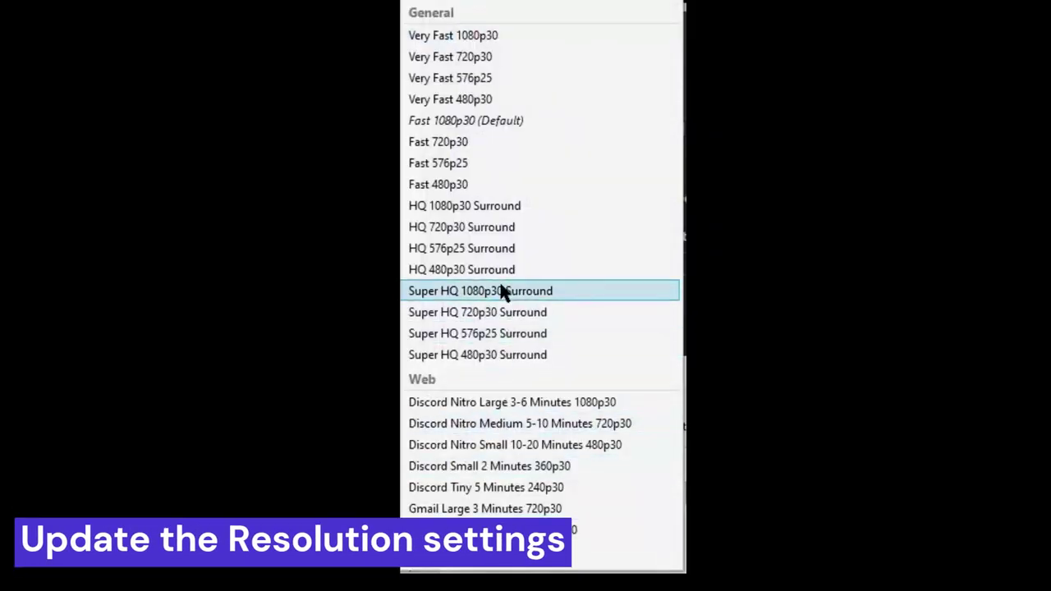
click(504, 205)
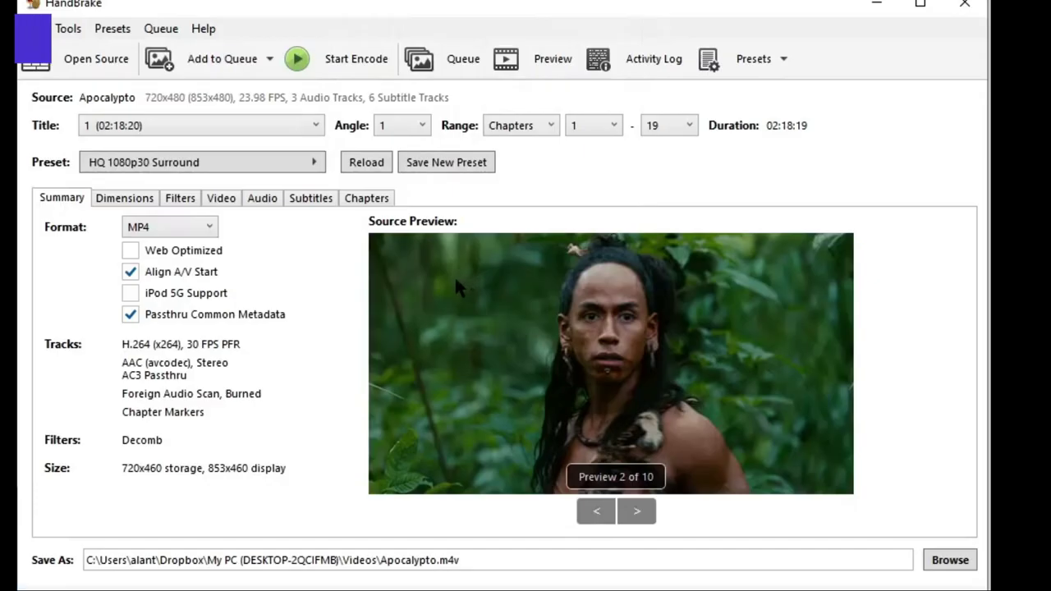
- Set the output file to G:\Video\Apocalypto\Apocalypto\Apocalypto.m4v and start the encode
click(950, 562)
mouse_move(166, 288)
mouse_down()
mouse_move(182, 397)
mouse_move(169, 375)
mouse_move(170, 287)
mouse_move(171, 297)
mouse_up()
click(200, 361)
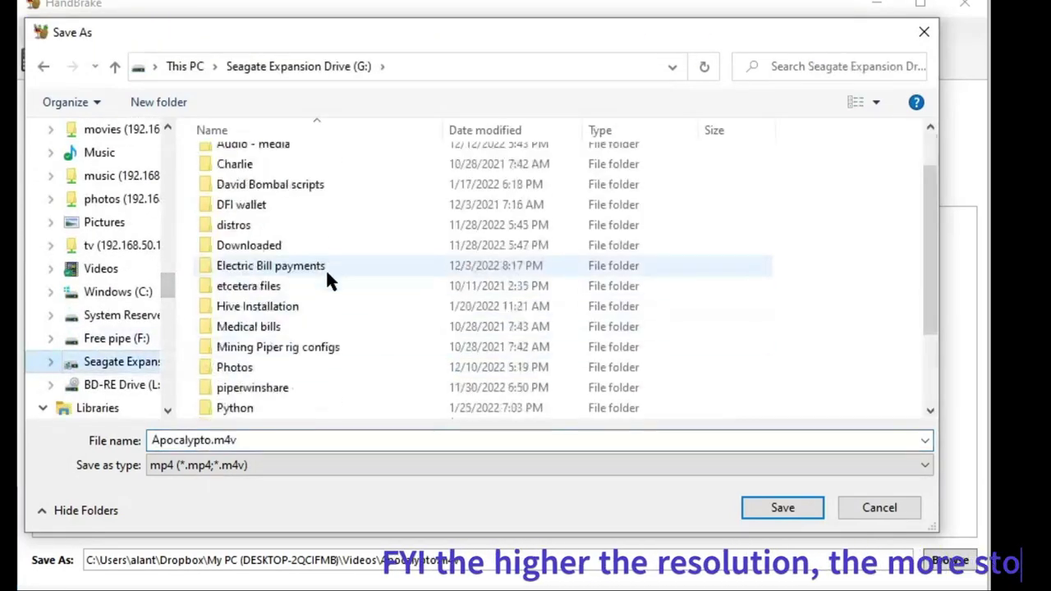
scroll(296, 299, down, 2)
click(253, 407)
double_click(254, 408)
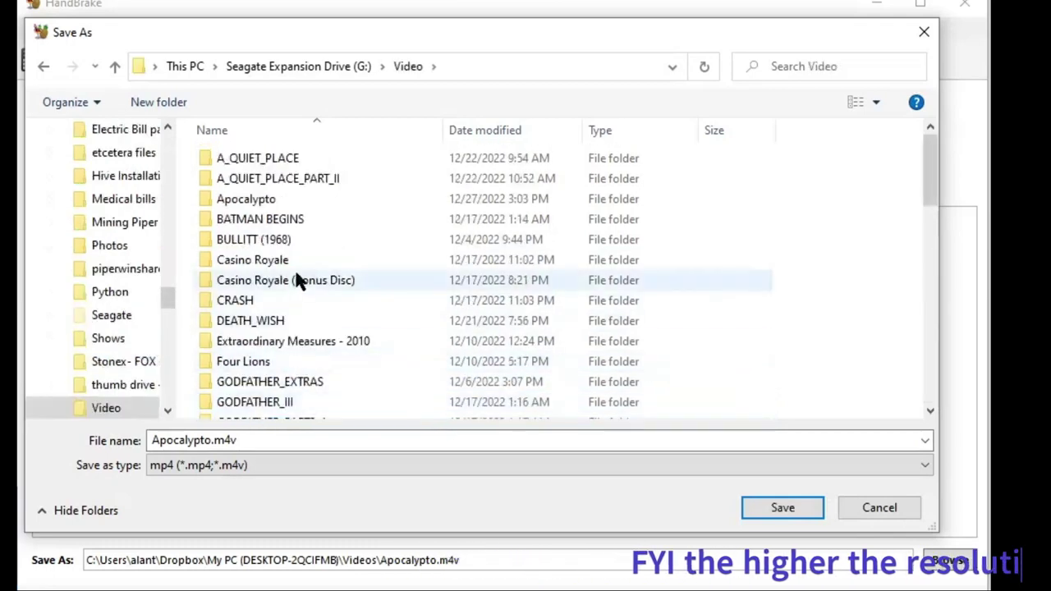
double_click(263, 203)
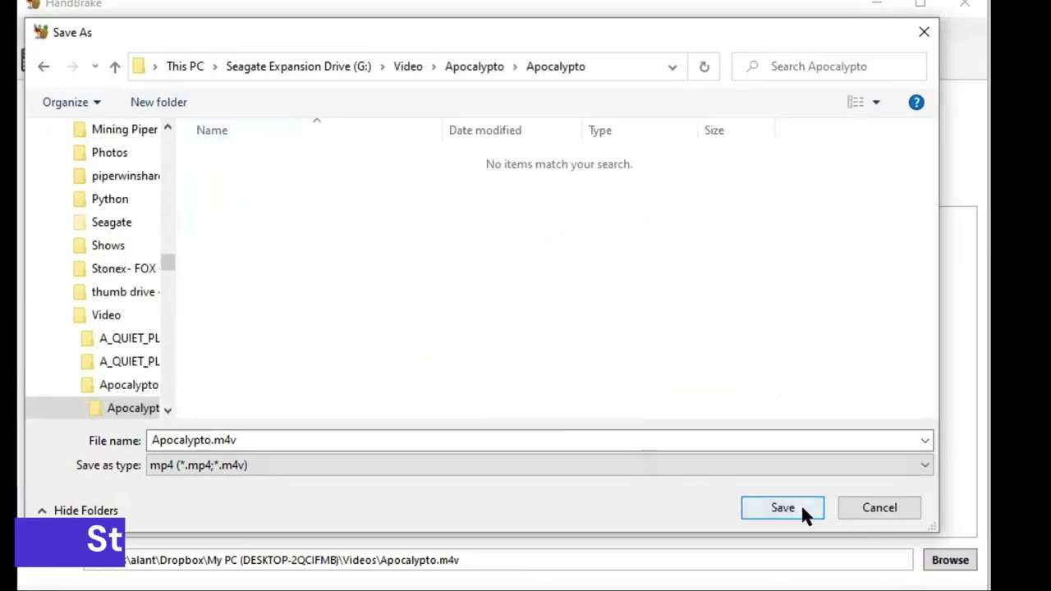
click(800, 505)
click(363, 62)
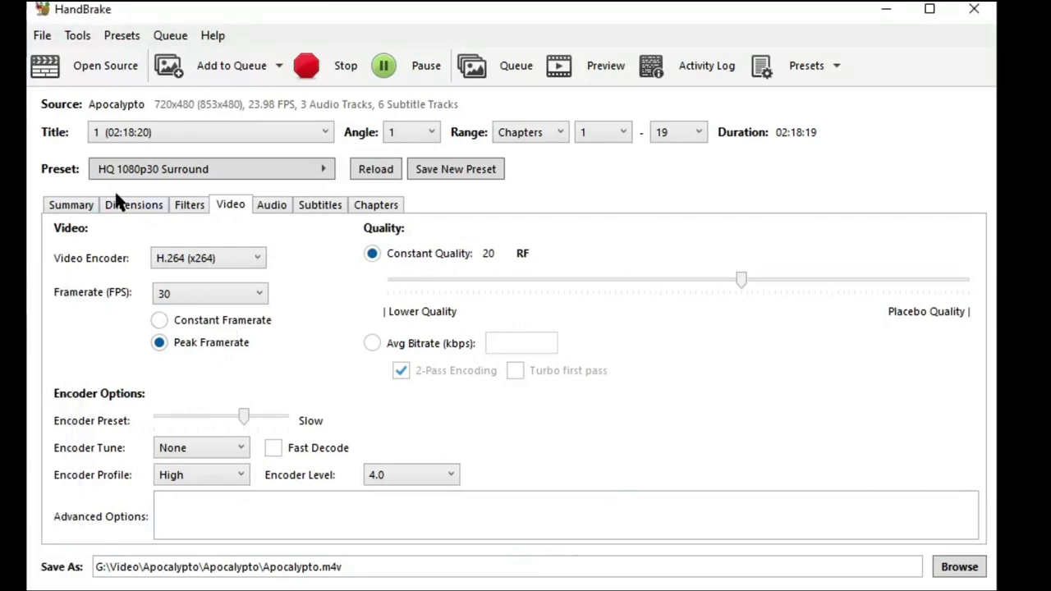
- Load the ARRIVAL disc from drive L: as the source and set its video encoder to H.265 (x265)
click(106, 68)
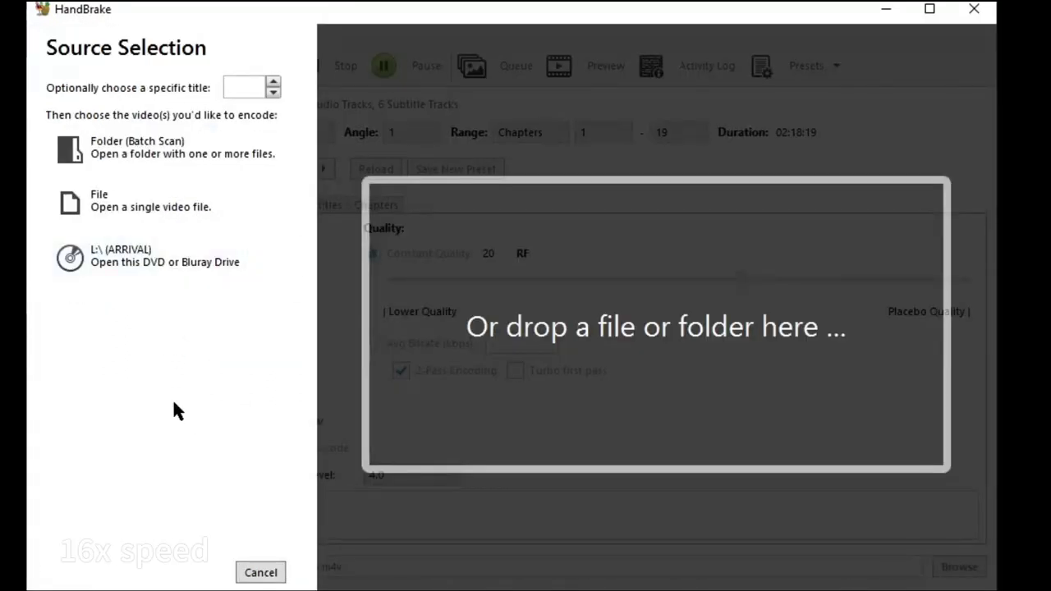
click(164, 256)
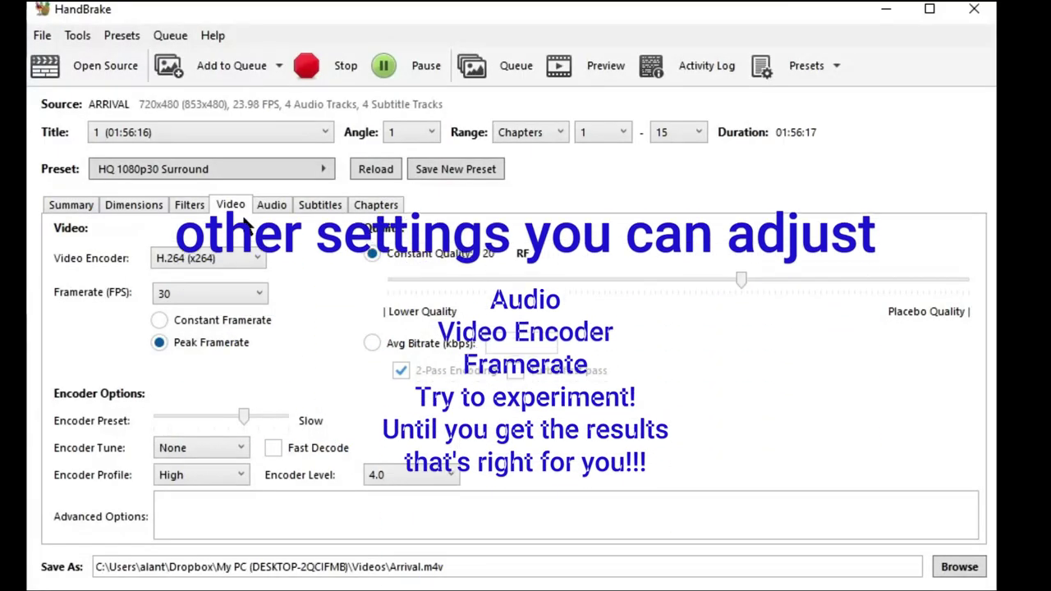
click(261, 260)
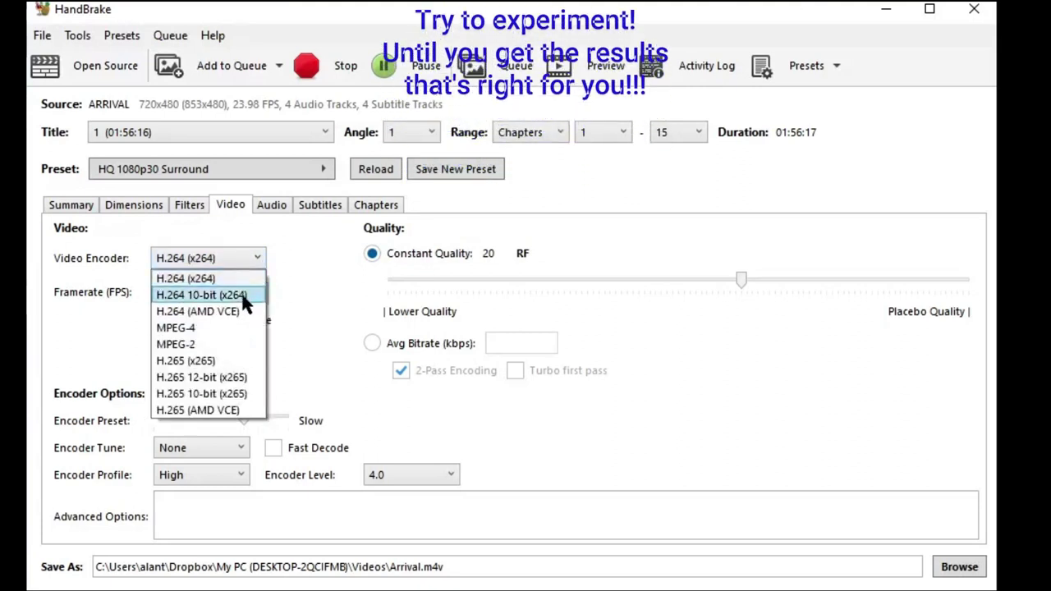
click(215, 358)
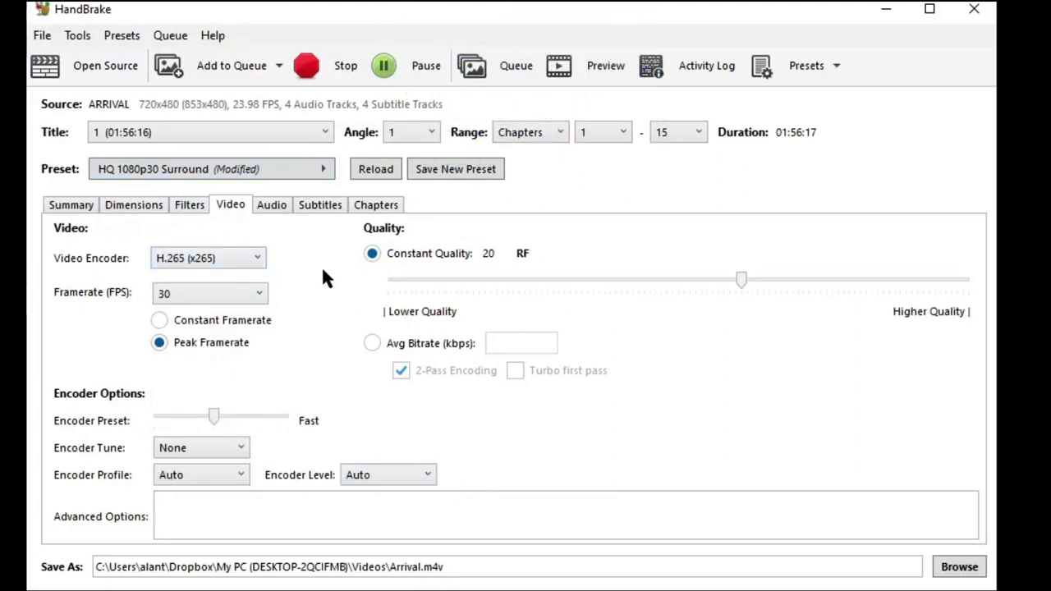
- Browse for the output location of Arrival.m4v to the folder G:\Video\Arrival
click(956, 573)
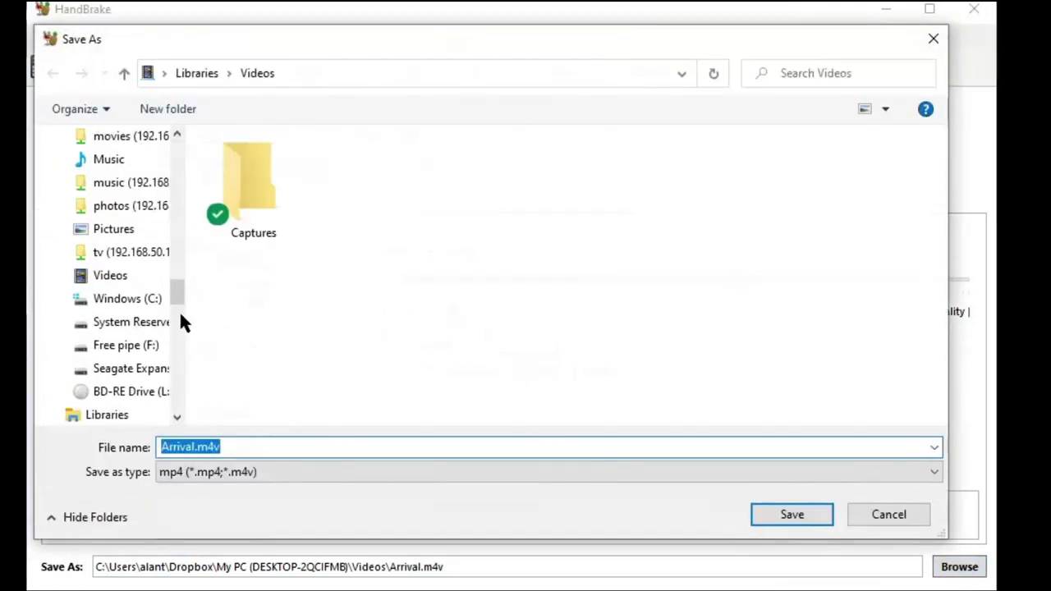
click(211, 368)
scroll(315, 271, down, 3)
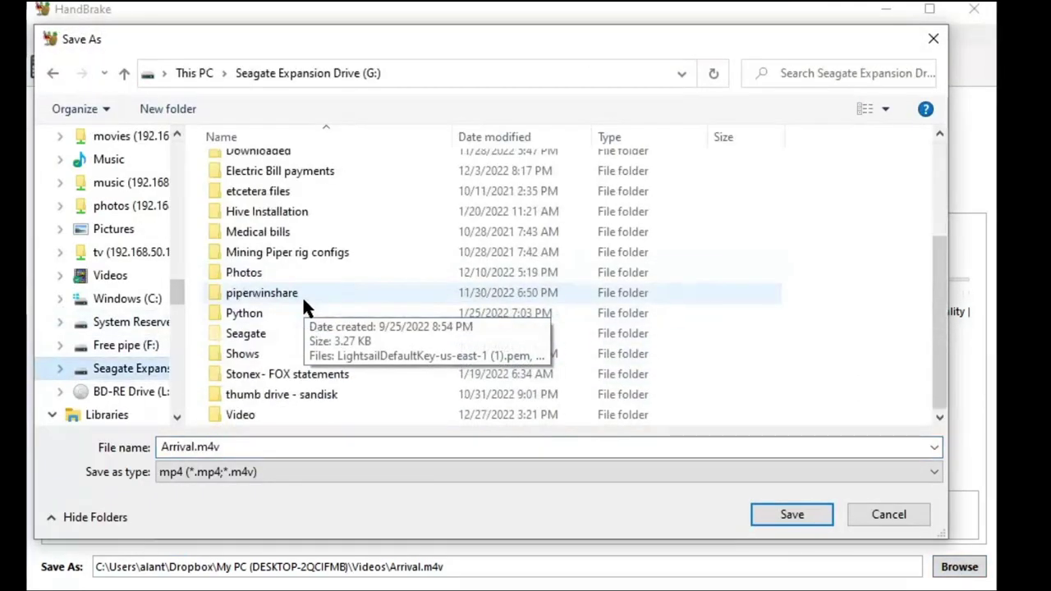
click(253, 416)
double_click(267, 410)
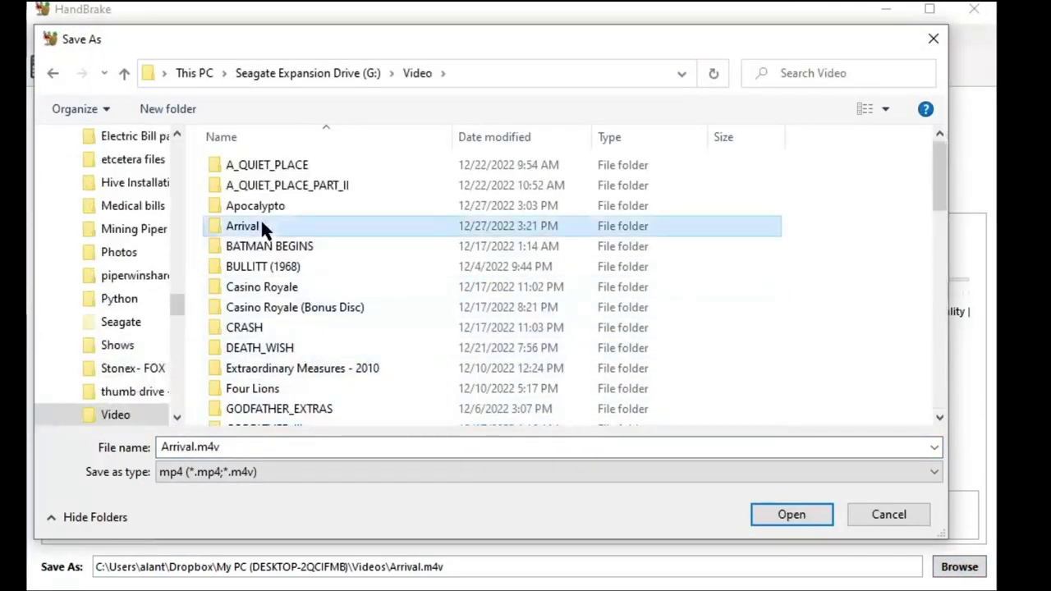
double_click(265, 228)
- Create a subfolder named Arrival in the current folder and set it as the save location for Arrival.m4v
right_click(279, 248)
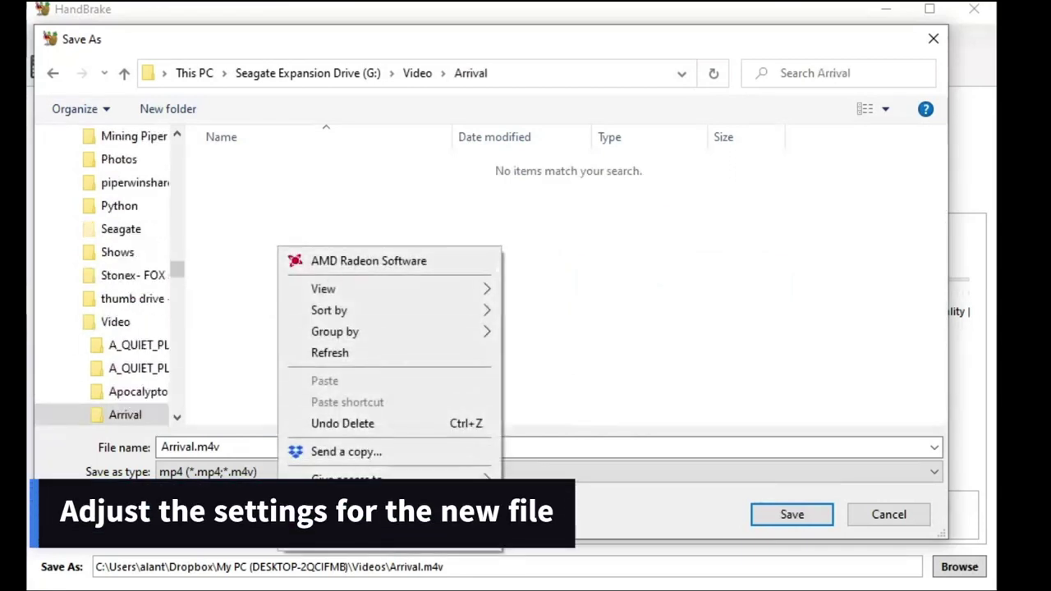
key(w)
key(f)
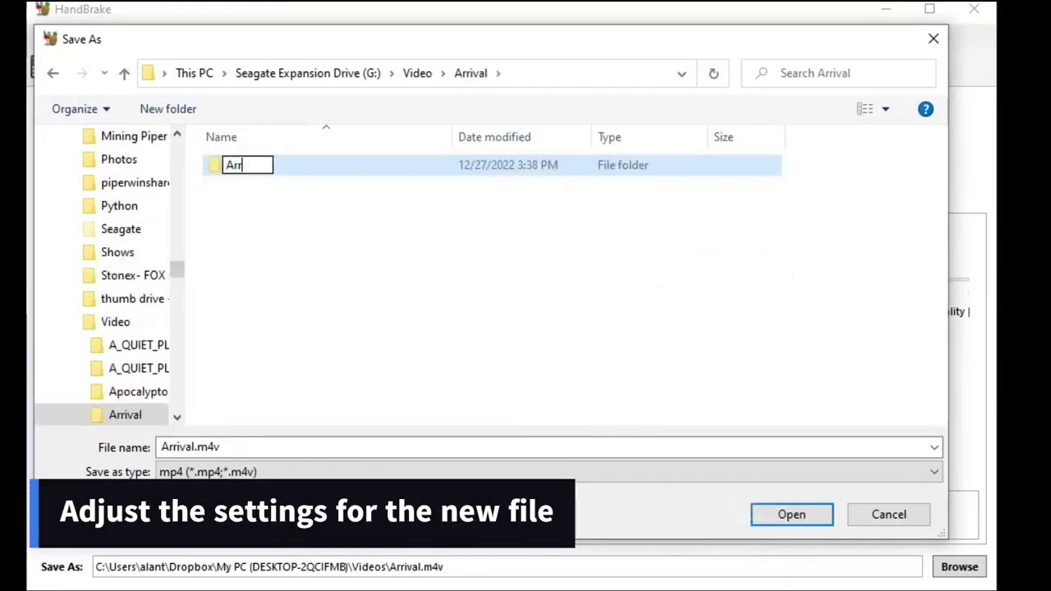
key(Return)
double_click(255, 161)
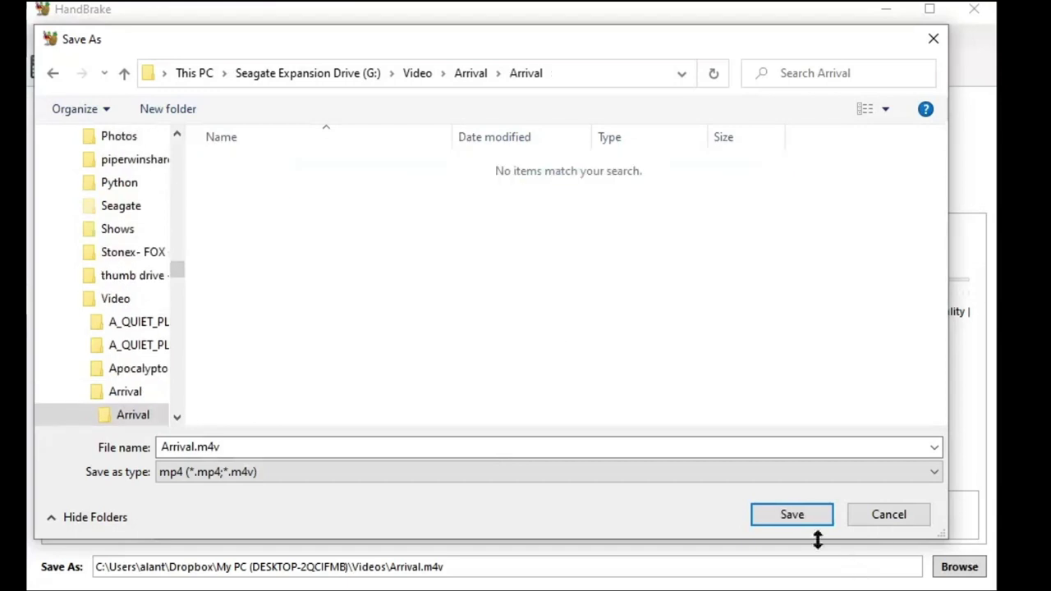
click(790, 515)
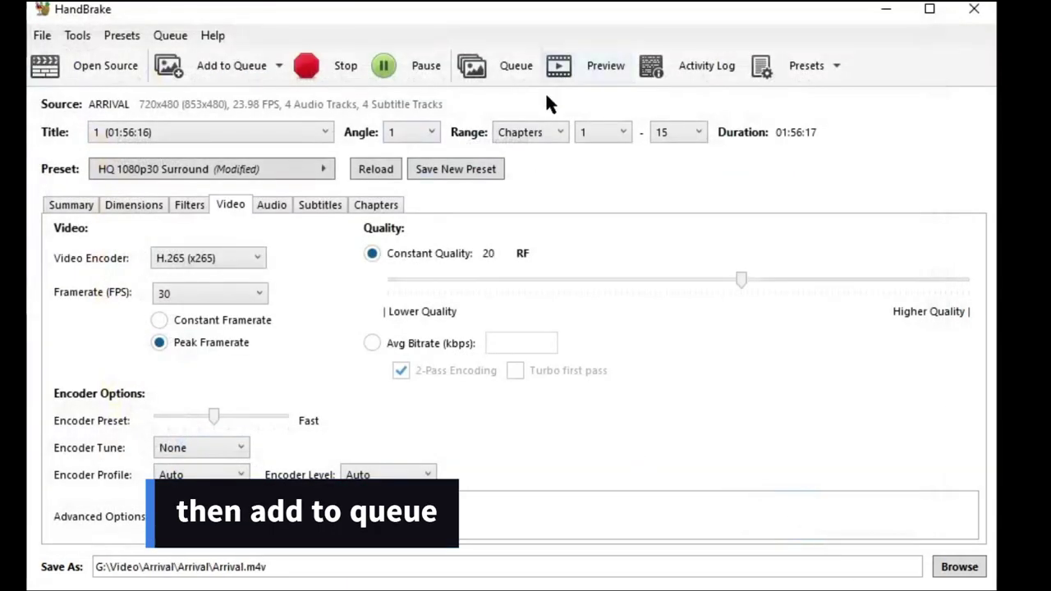
- Add the Arrival encode to the queue and review the list of queued jobs
click(239, 69)
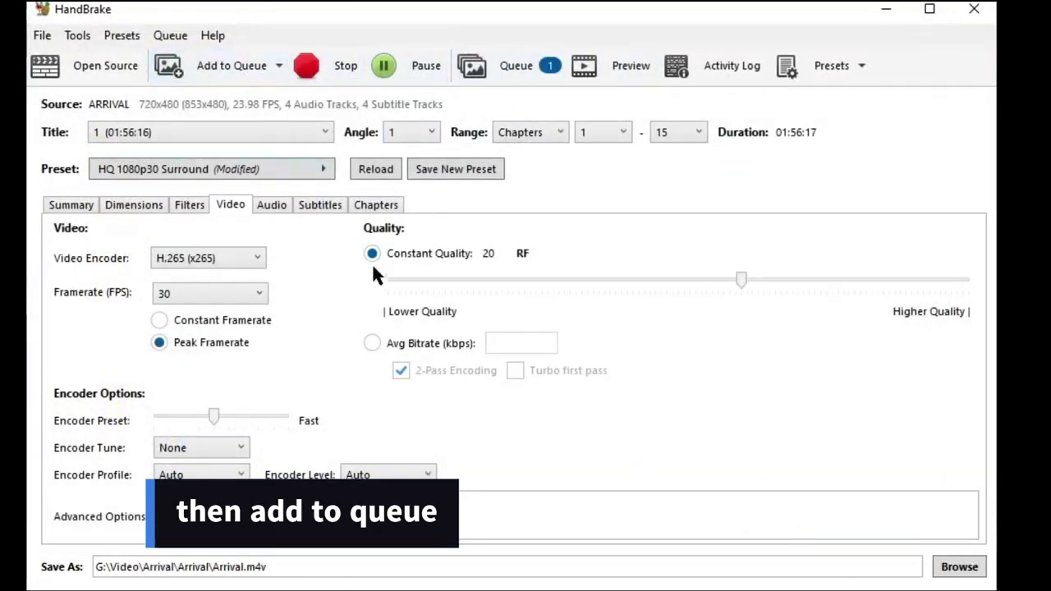
click(527, 80)
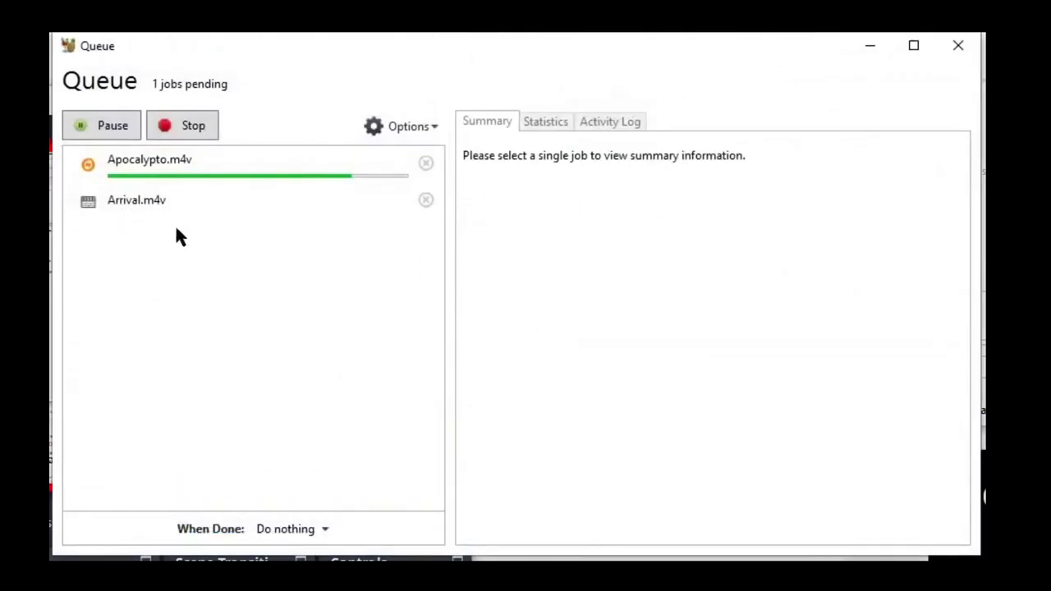
click(967, 55)
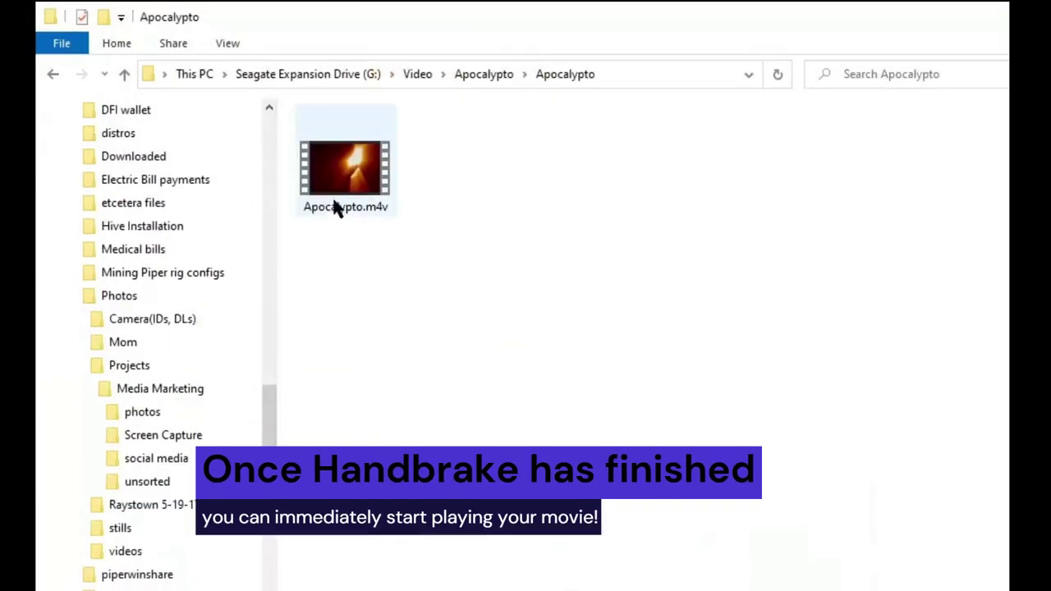
- Switch to File Explorer and play the converted Apocalypto.m4v from G:\Video\Apocalypto\Apocalypto
double_click(337, 197)
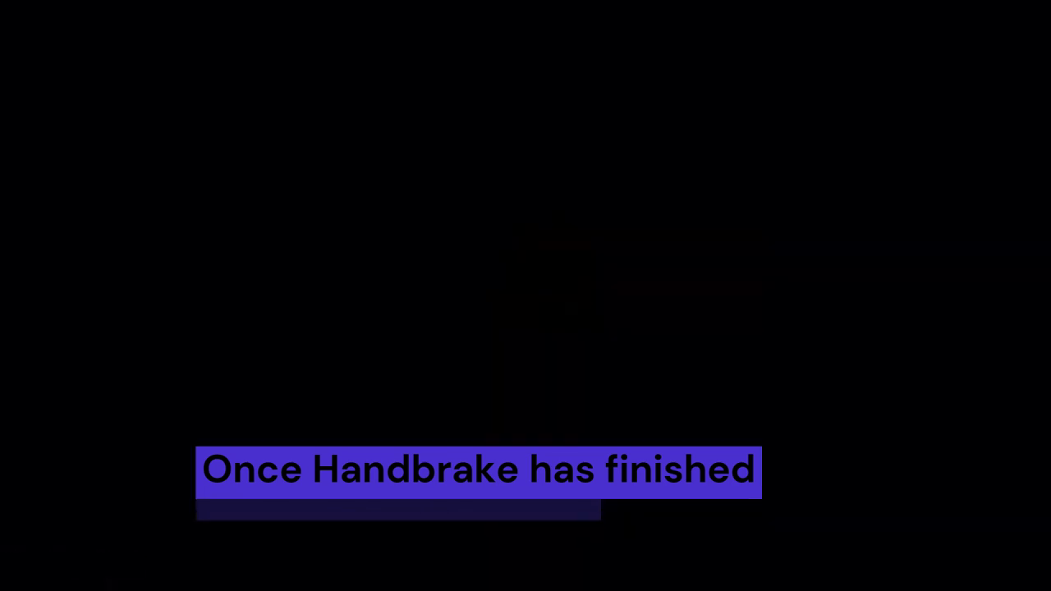